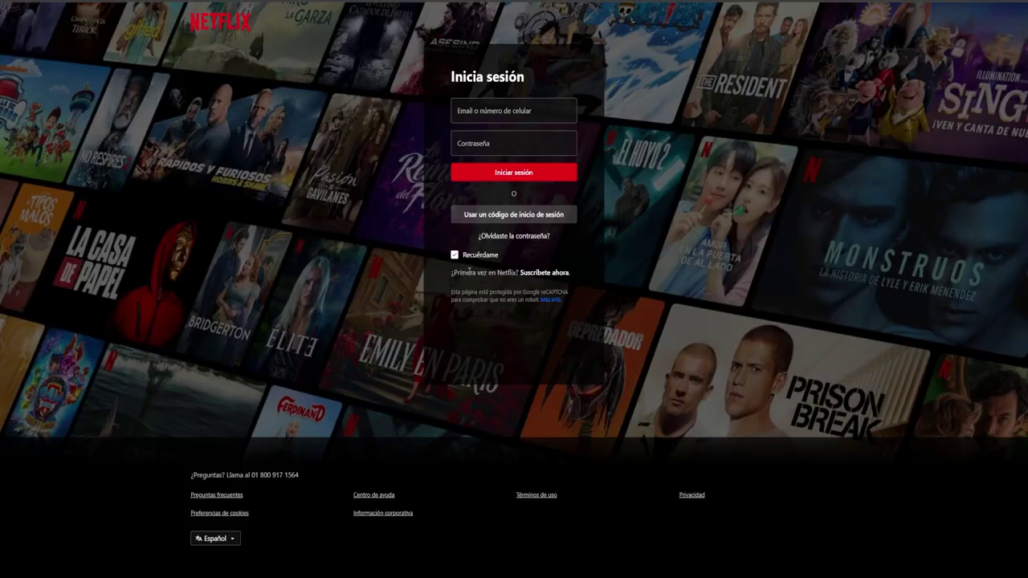
Step: Go to the Netflix home page and start sign-up by submitting an email address
drag(473, 273, 522, 280)
click(232, 32)
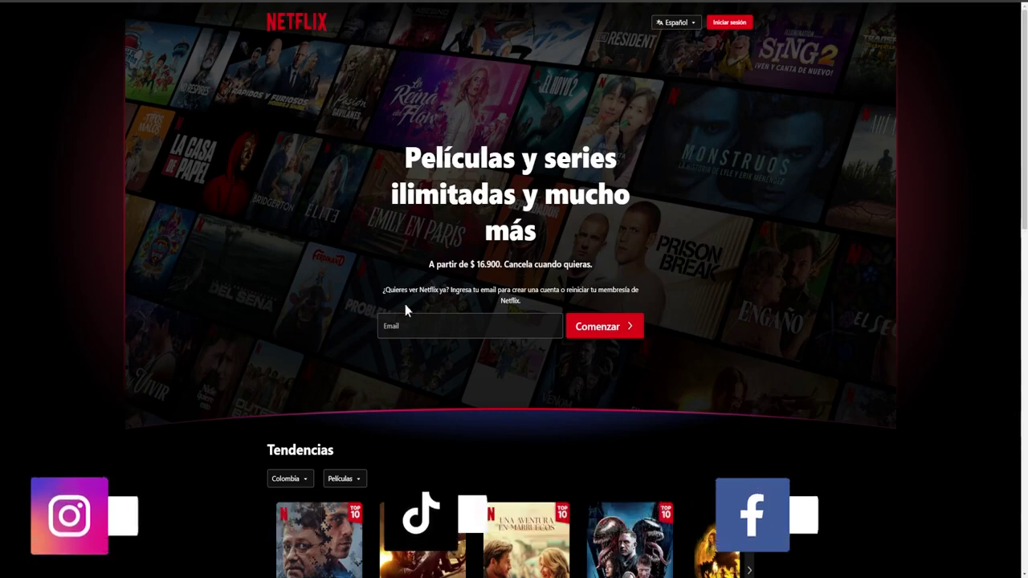
click(400, 326)
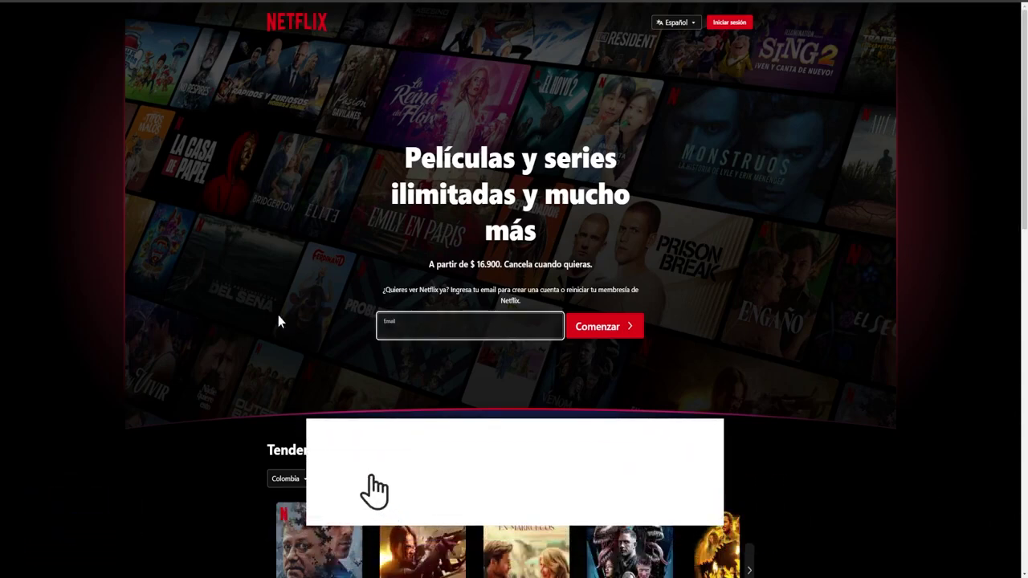
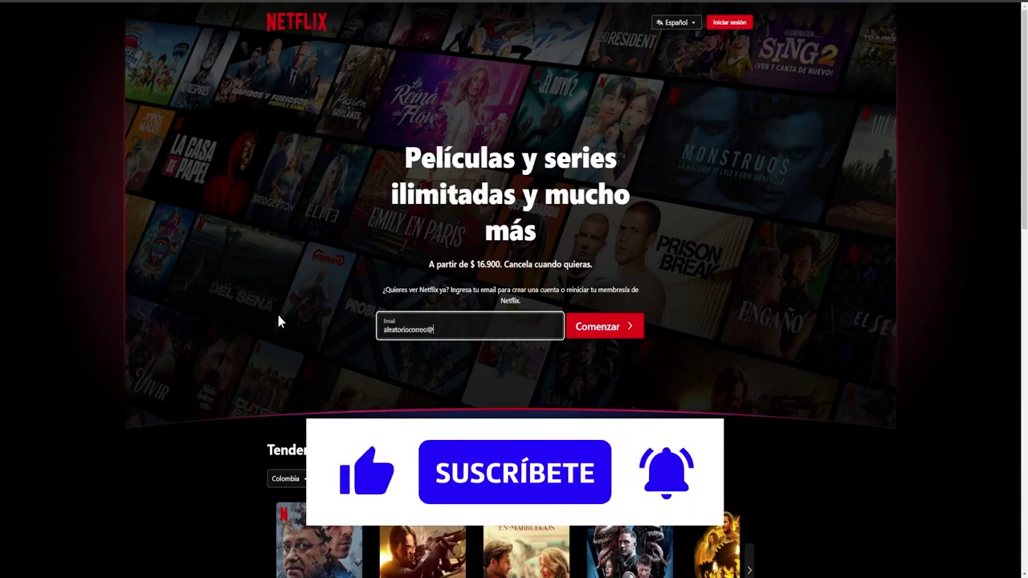
key(Return)
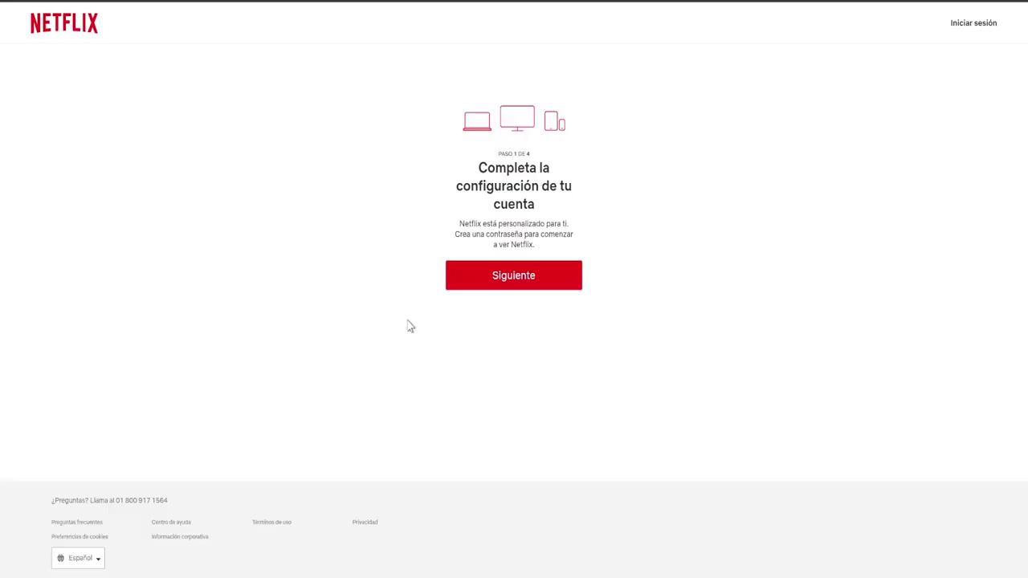
drag(481, 173, 550, 213)
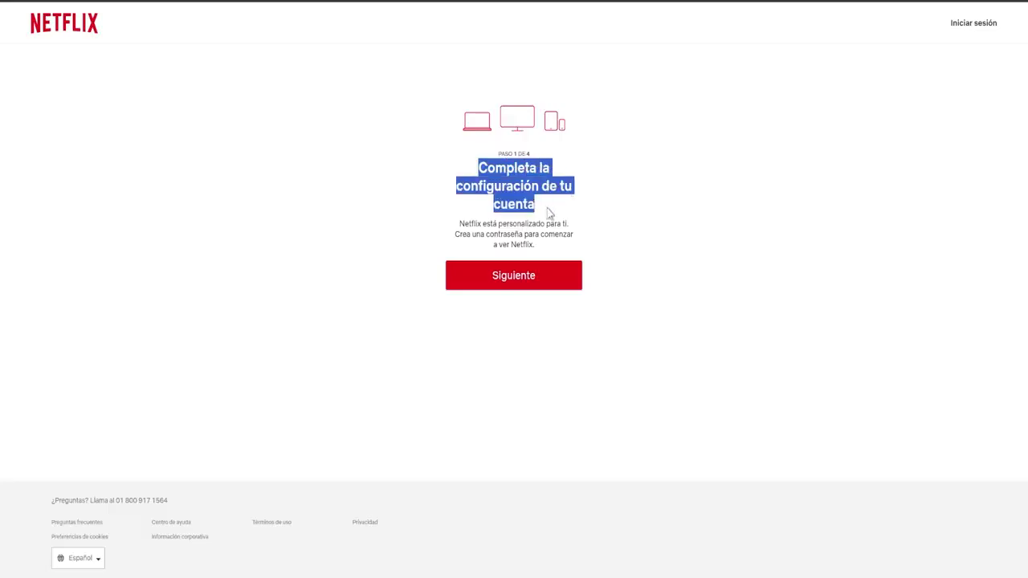
drag(482, 224, 576, 234)
click(577, 234)
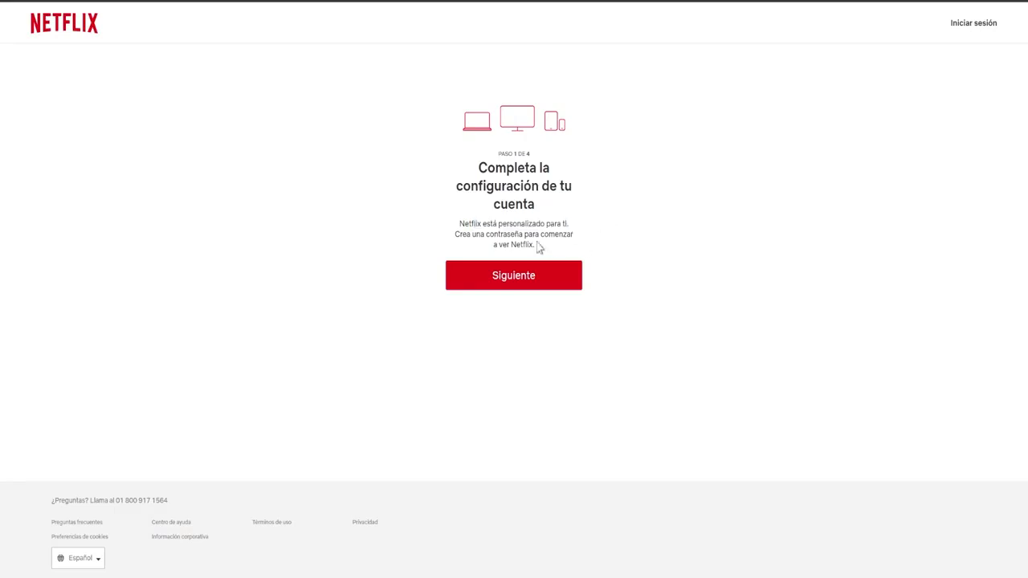
drag(476, 234, 533, 234)
click(523, 254)
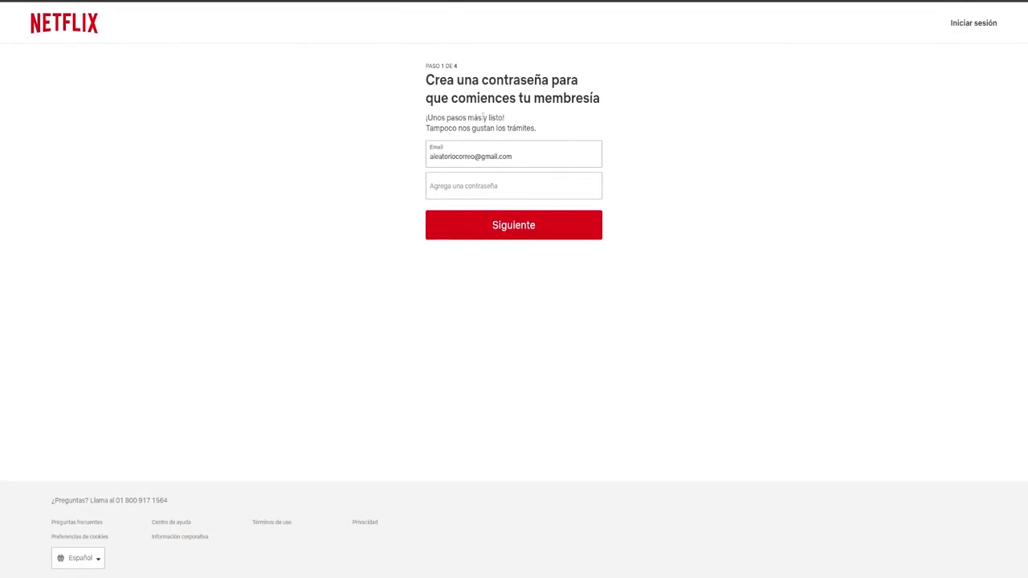
Step: Enter the account password in 'Agrega una contraseña' and continue to email verification
click(470, 187)
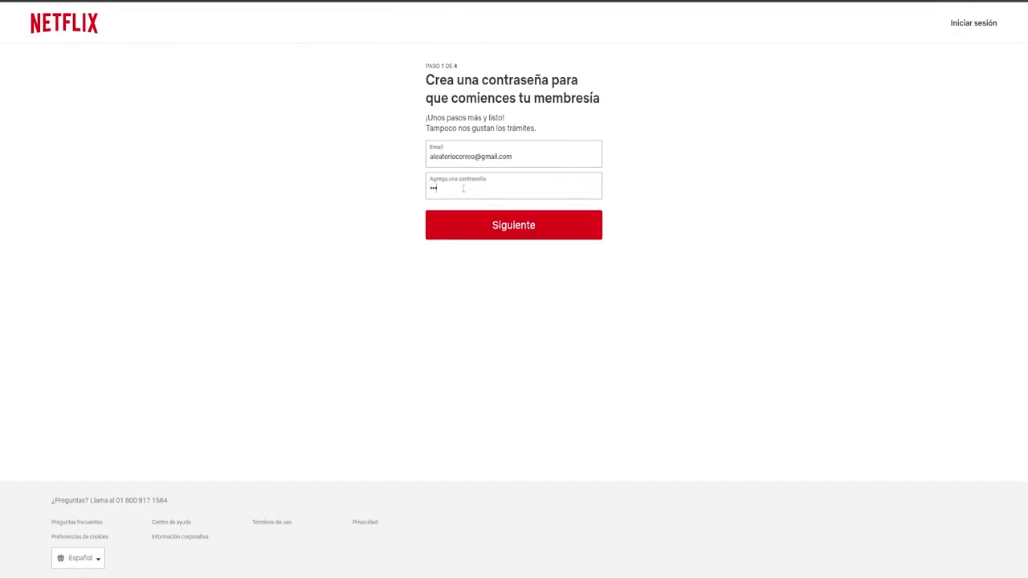
click(524, 225)
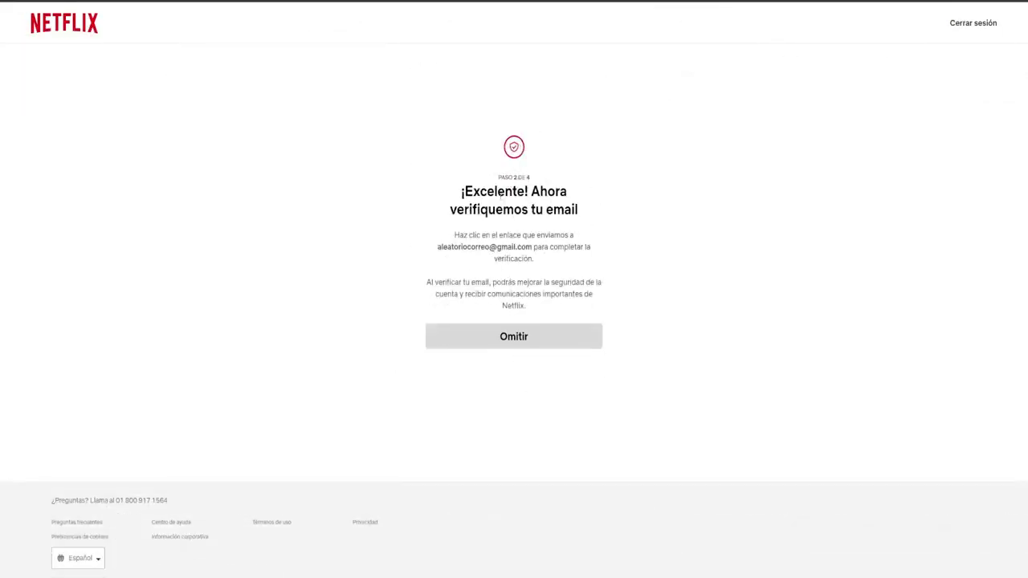
drag(460, 191, 599, 216)
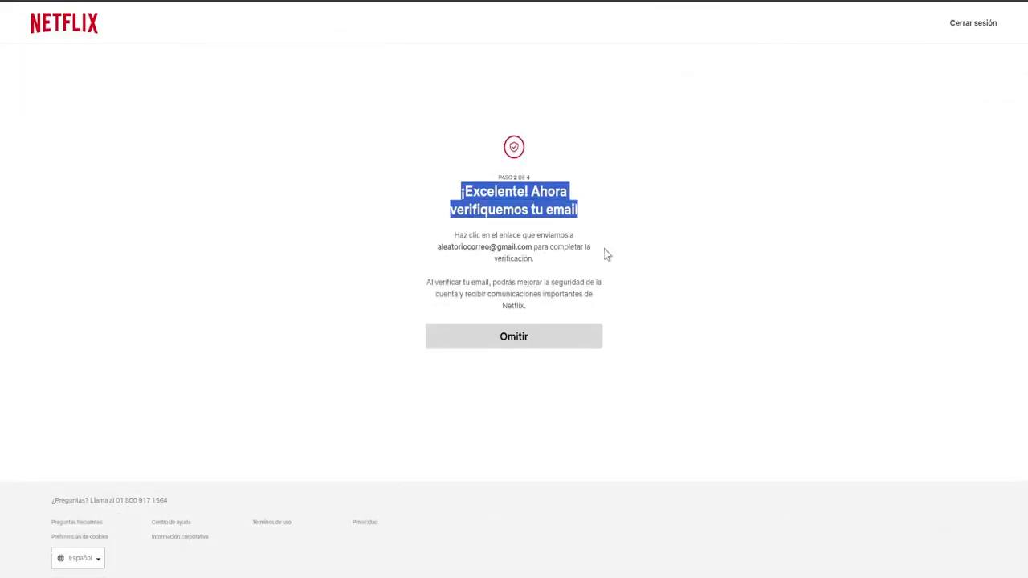
drag(533, 246, 426, 271)
click(426, 271)
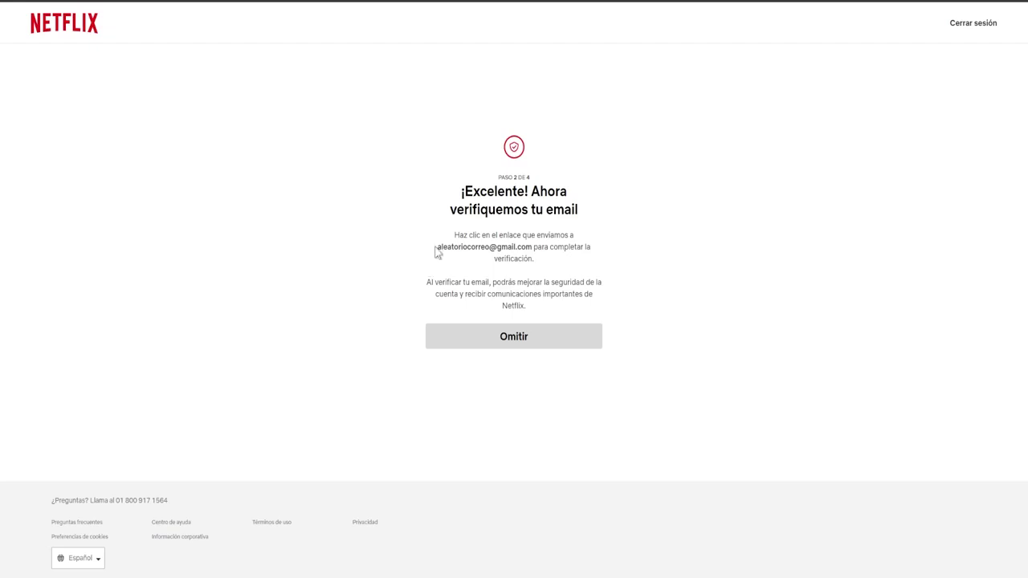
drag(437, 246, 523, 259)
drag(438, 252, 523, 257)
click(506, 254)
Step: Skip email verification with Omitir and continue to the Básico/Estándar/Premium plan cards
click(517, 351)
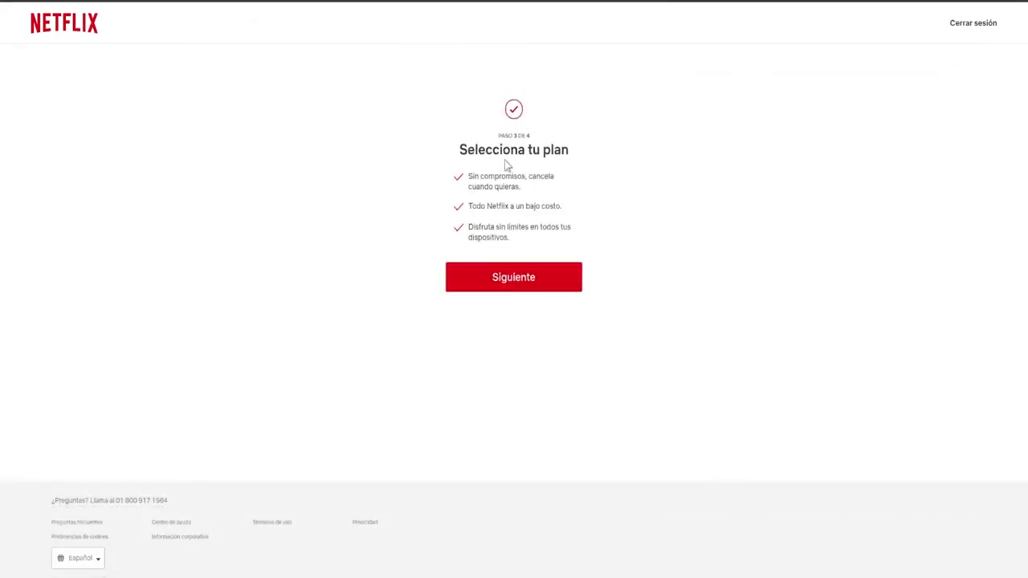
click(567, 198)
click(530, 281)
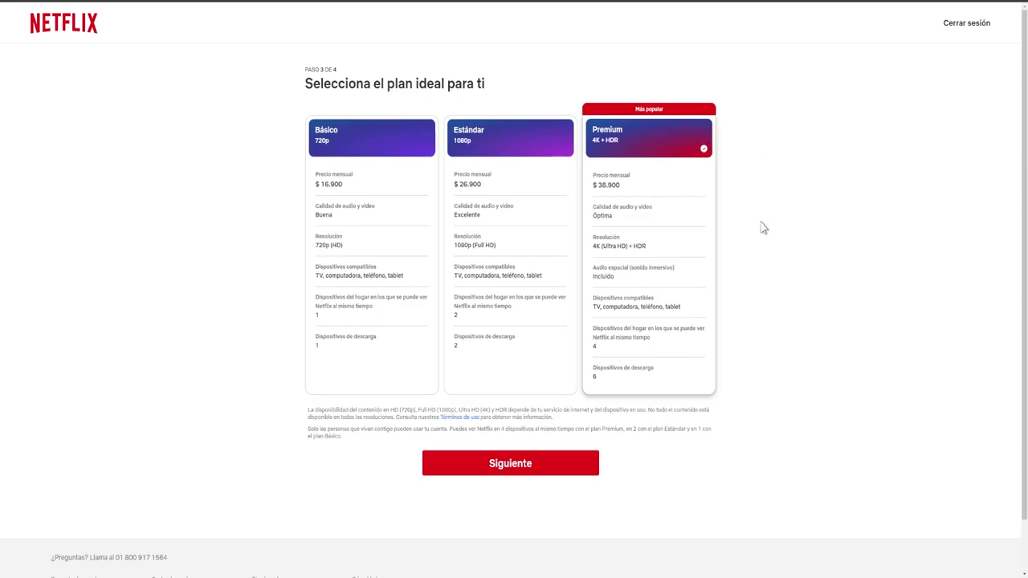
Step: Pick the Básico plan, then highlight the offer's 26.900 renewal and 16.900 first-month prices
click(363, 182)
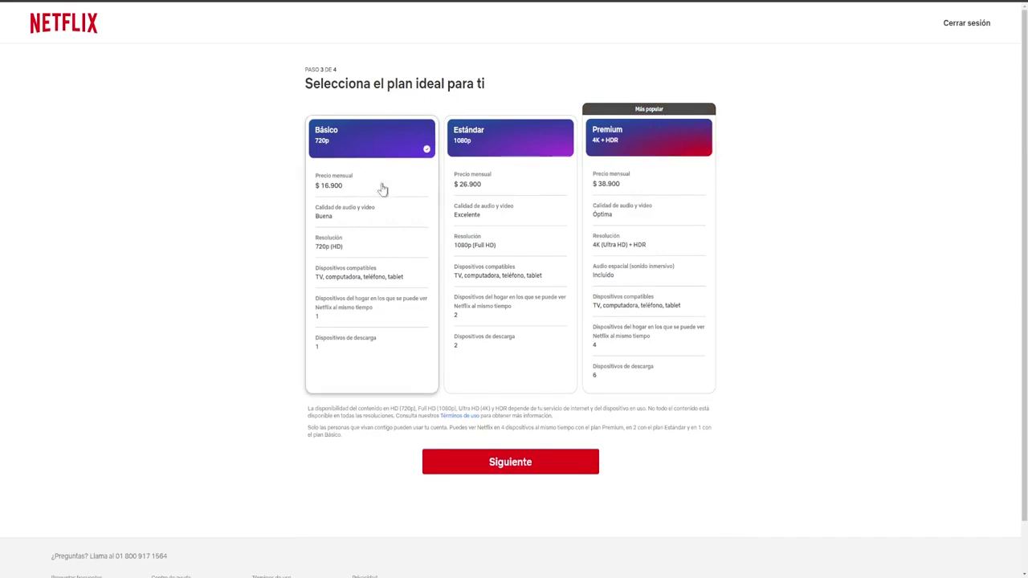
click(518, 466)
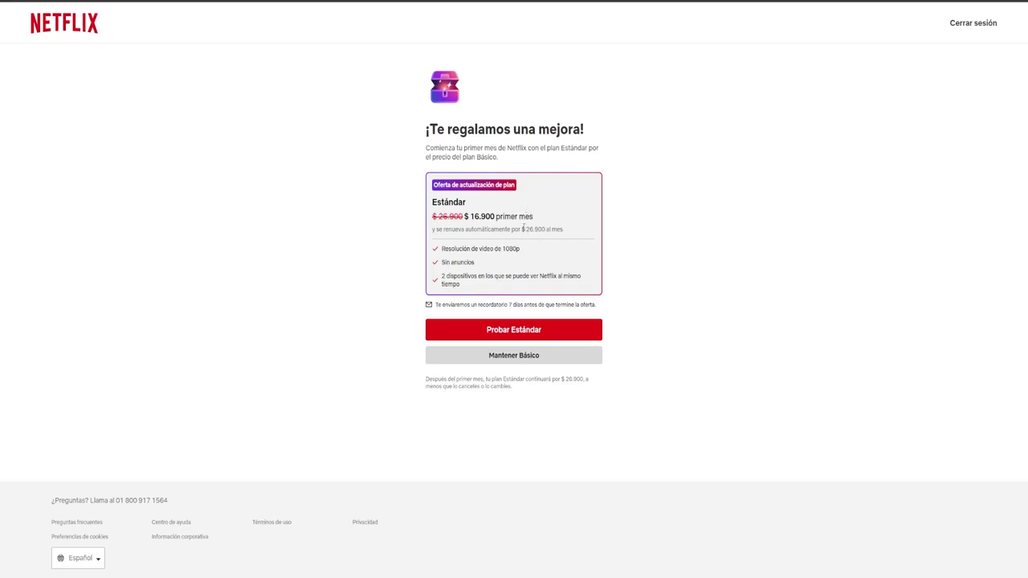
double_click(535, 229)
click(732, 273)
drag(472, 215, 496, 217)
click(697, 253)
Step: Accept the Estándar upgrade with Probar Estándar
click(512, 333)
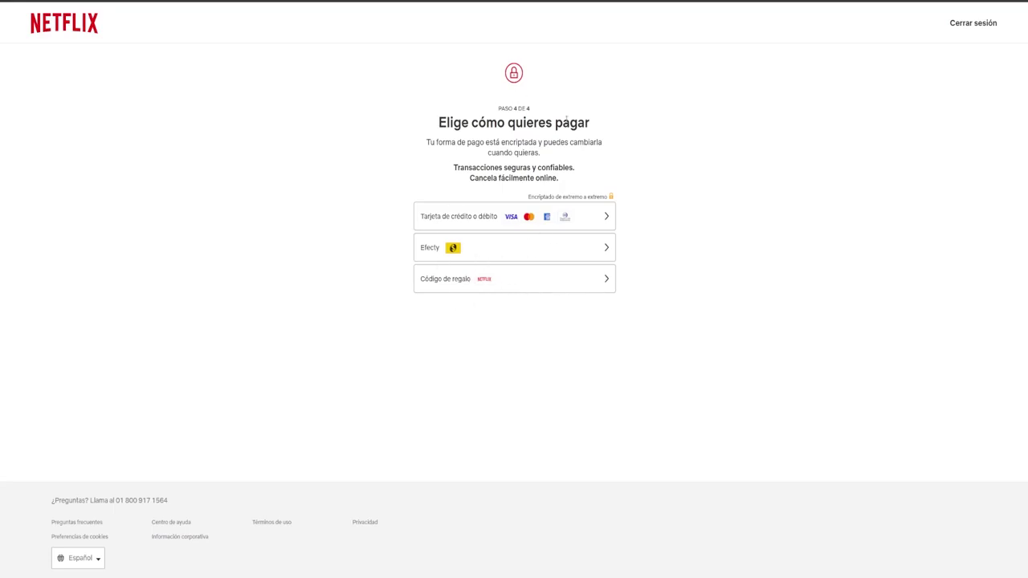
Step: Choose gift-code payment, highlight the 16.900 price, and leave the PIN field empty to show its warning
click(559, 284)
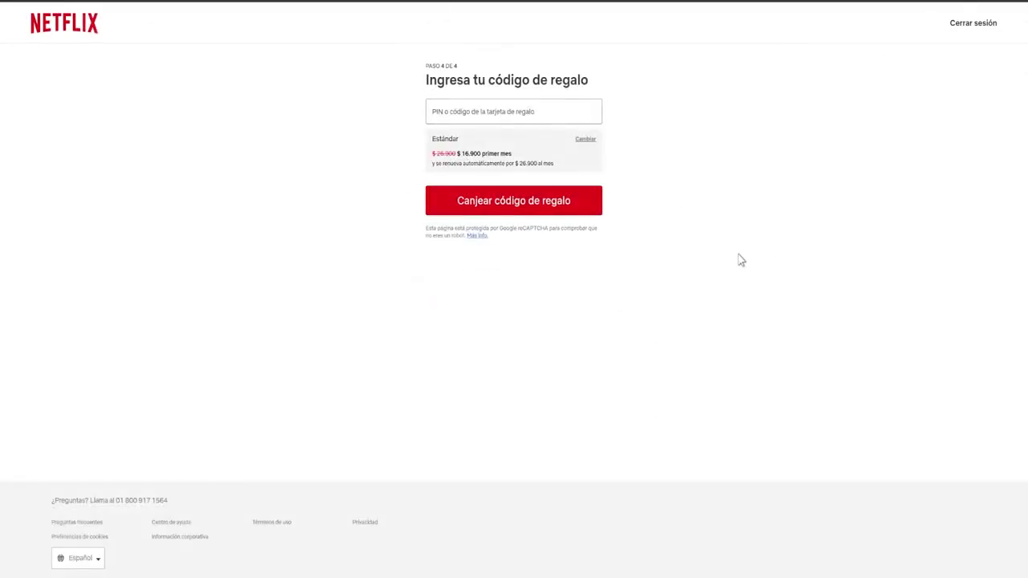
drag(459, 153, 481, 153)
drag(462, 154, 482, 153)
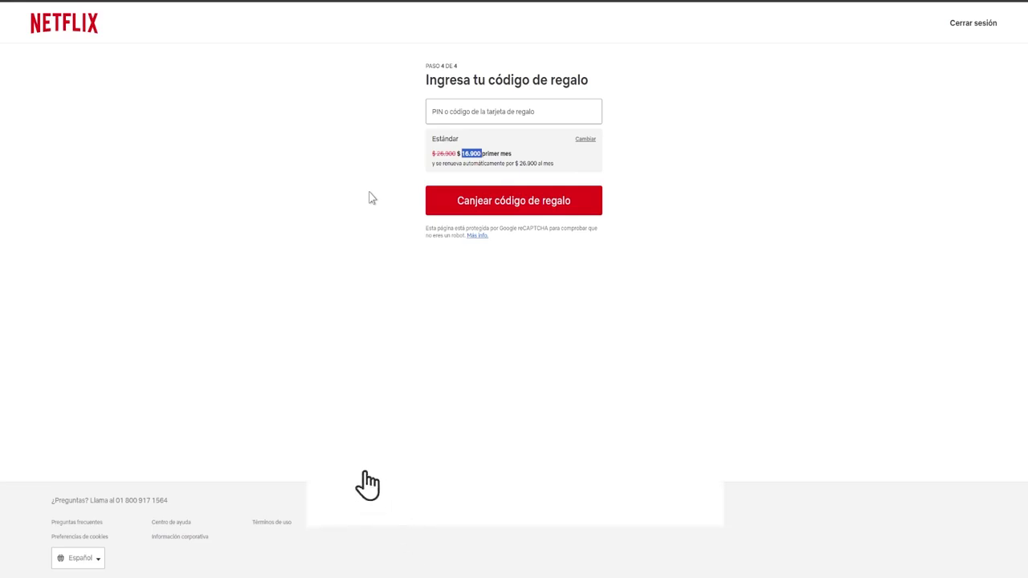
click(520, 114)
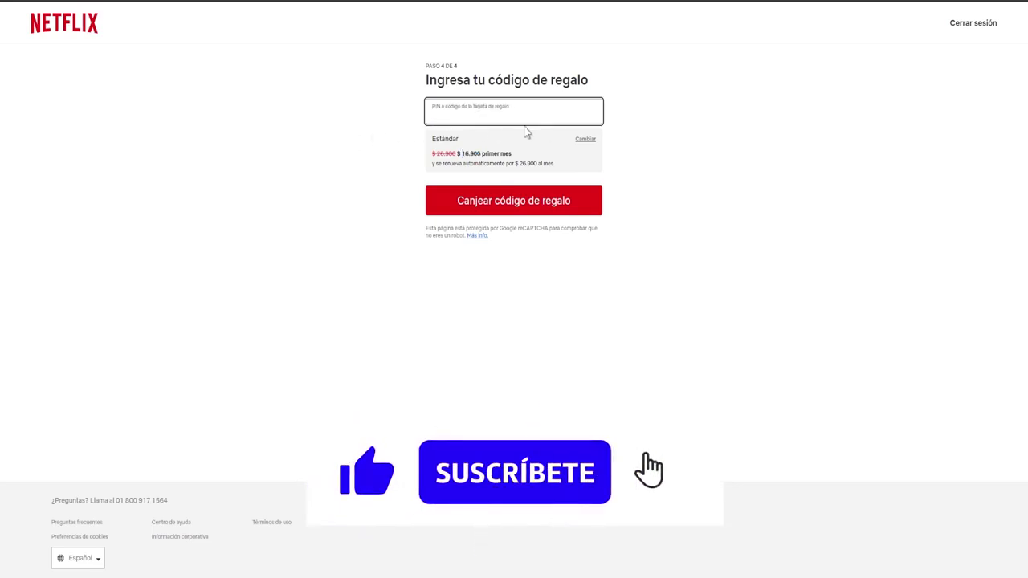
click(578, 202)
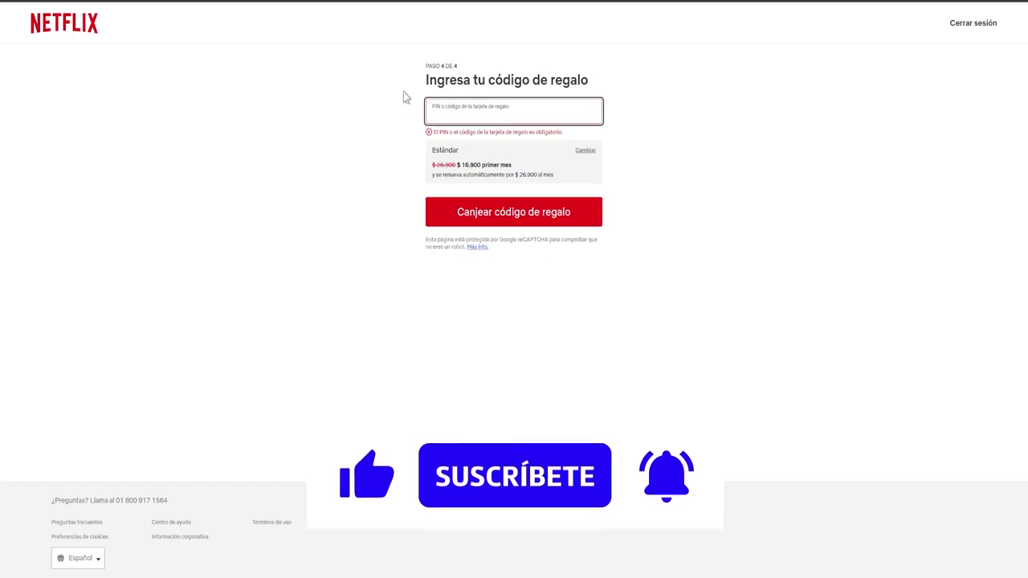